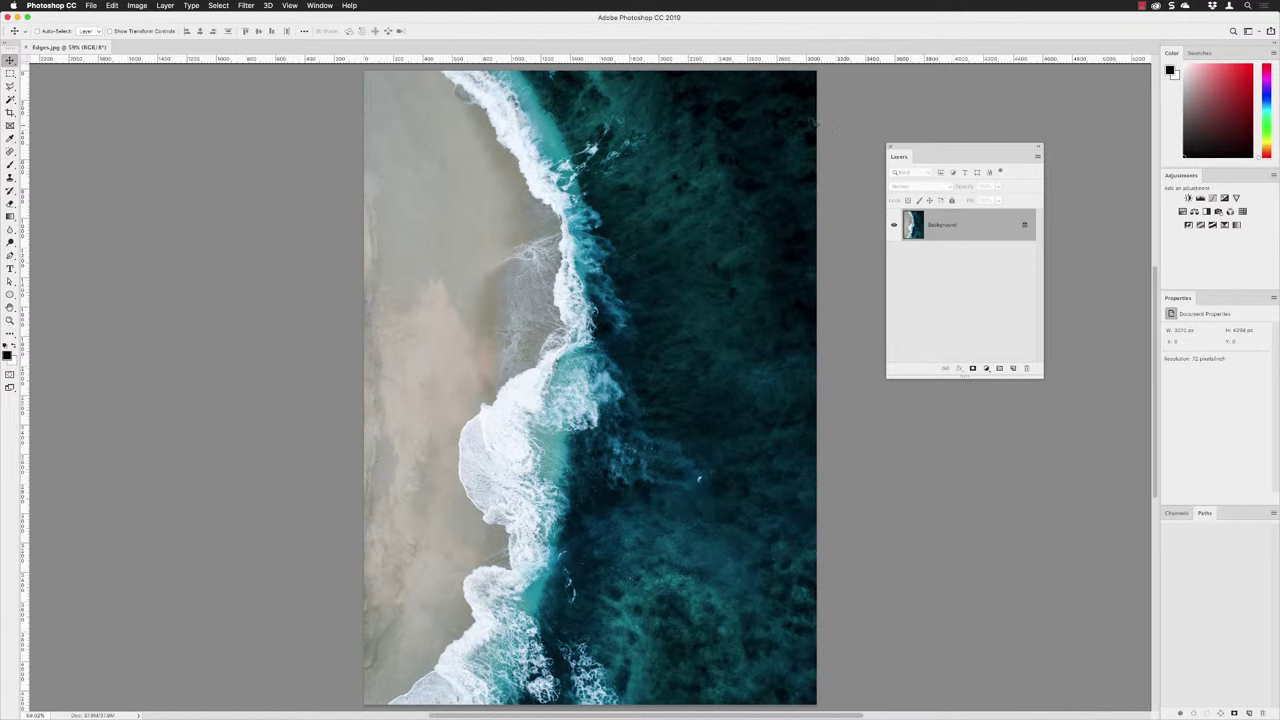
Select the entire Edges.jpg beach photo with Select > All
click(217, 6)
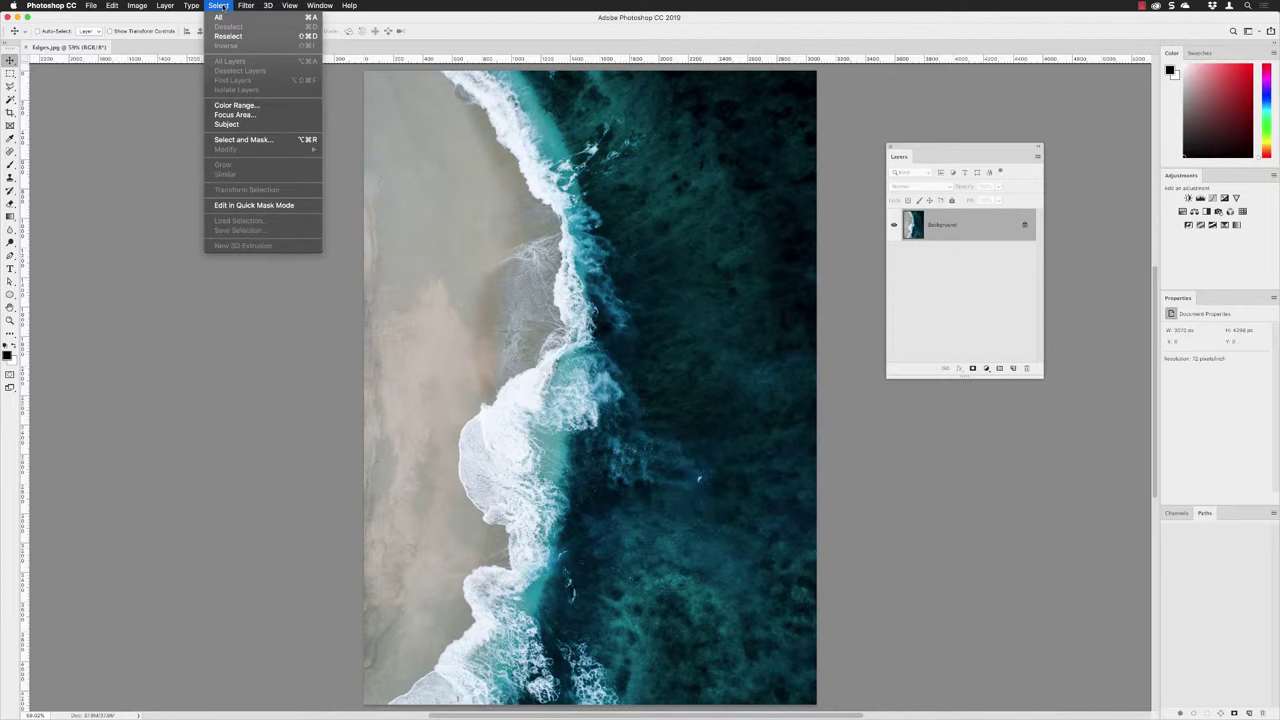
click(224, 18)
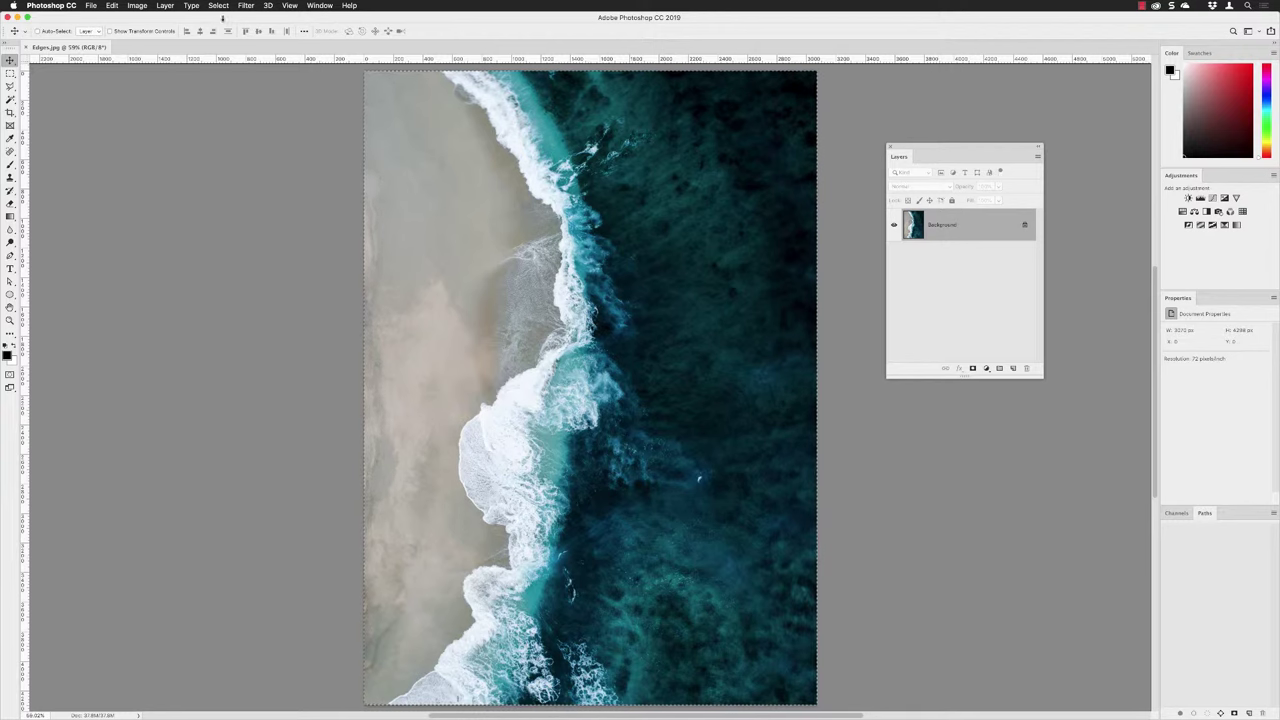
Contract the selection by 200 pixels, applying the effect at canvas bounds
click(219, 6)
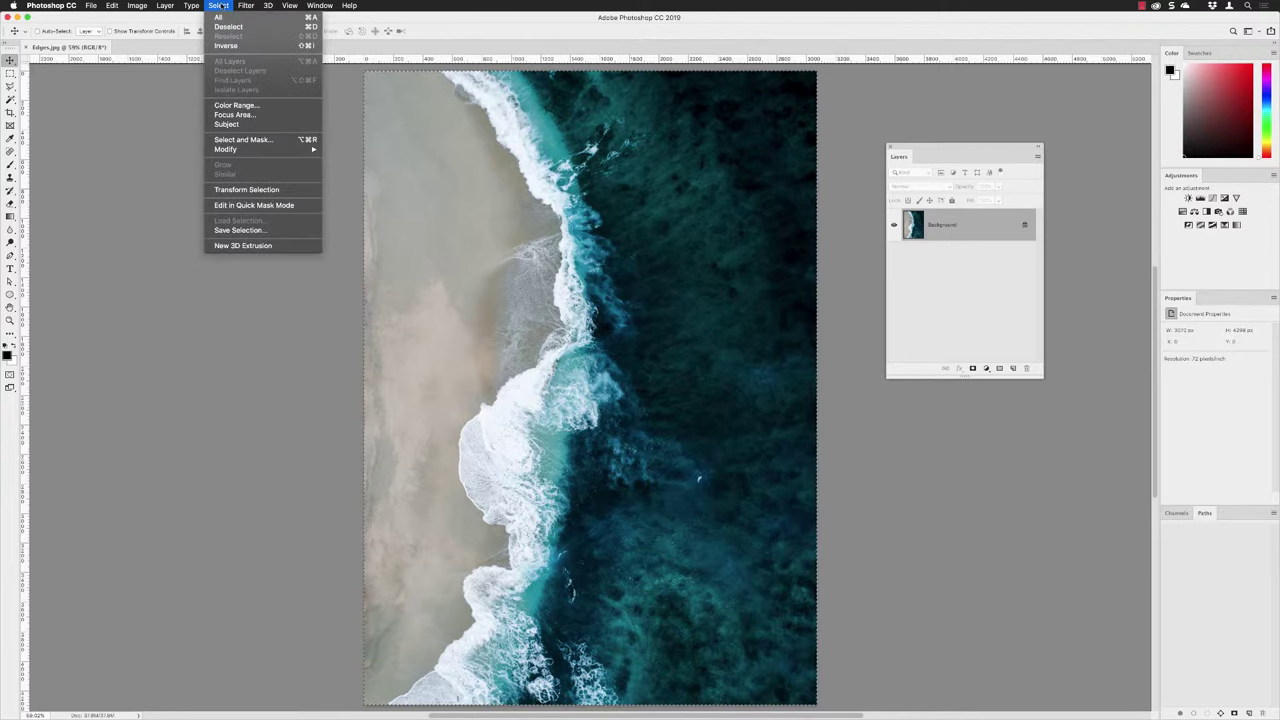
mouse_move(244, 149)
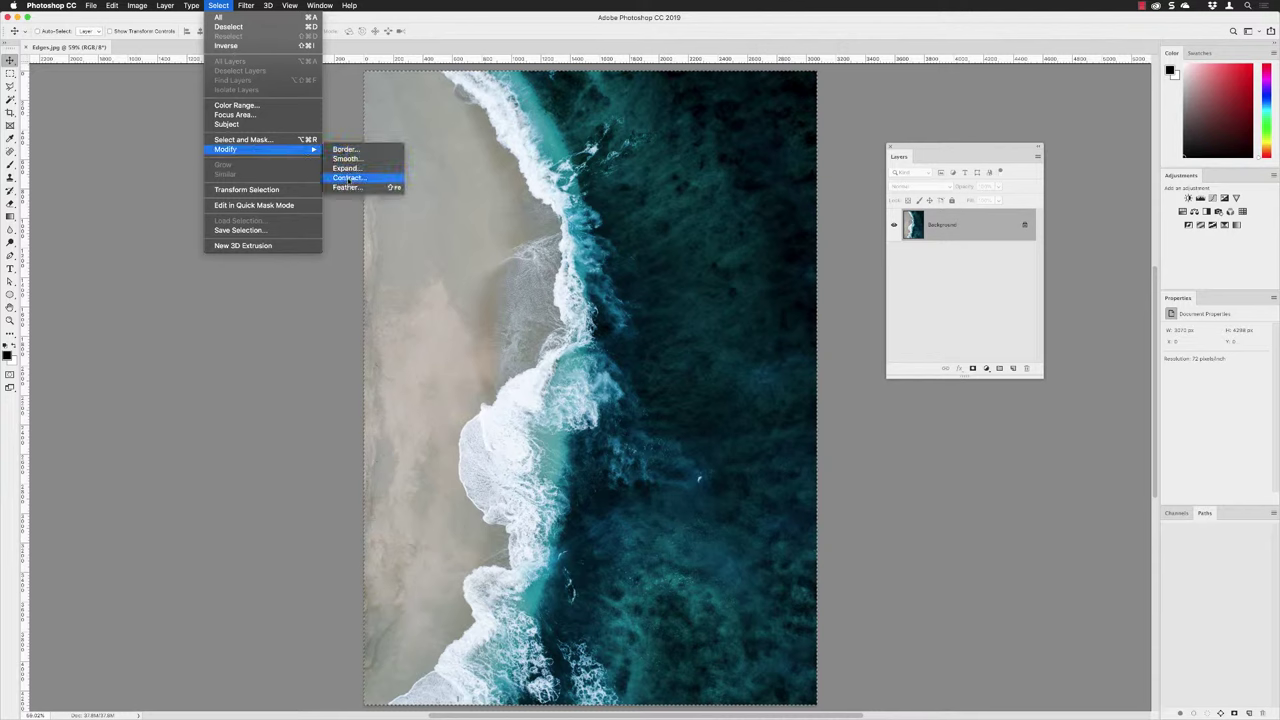
click(346, 178)
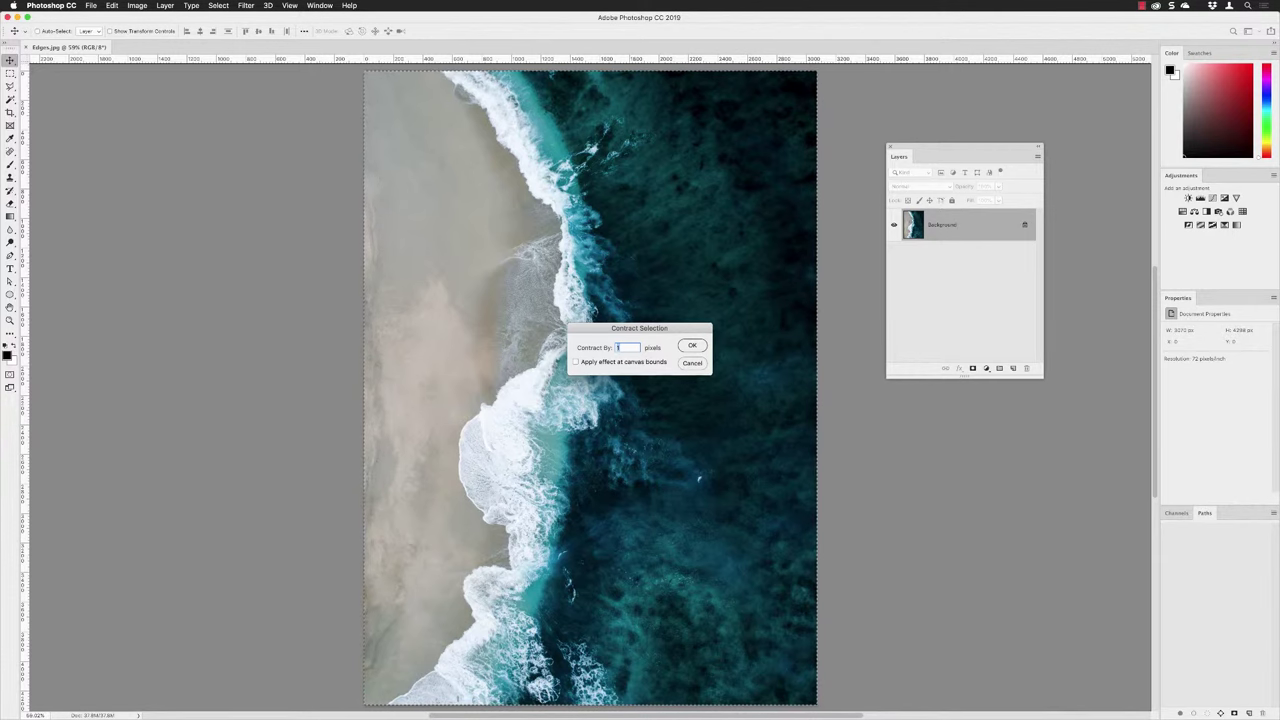
text(200)
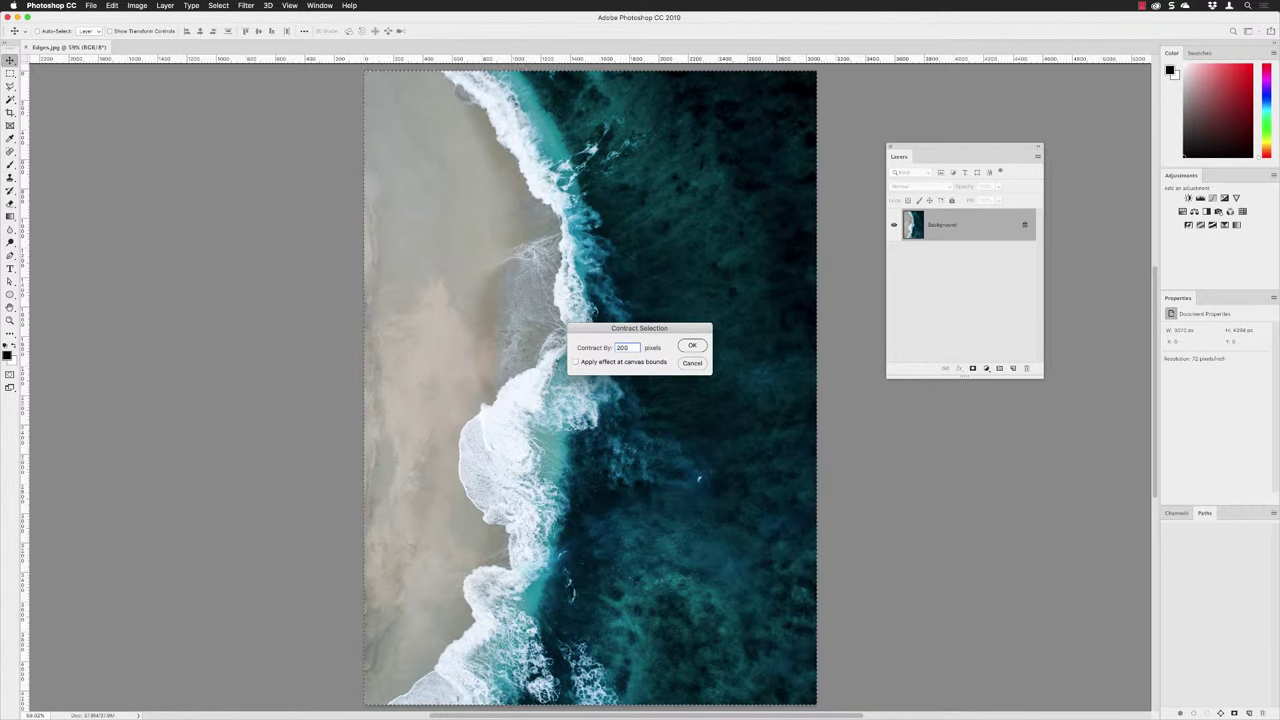
click(576, 362)
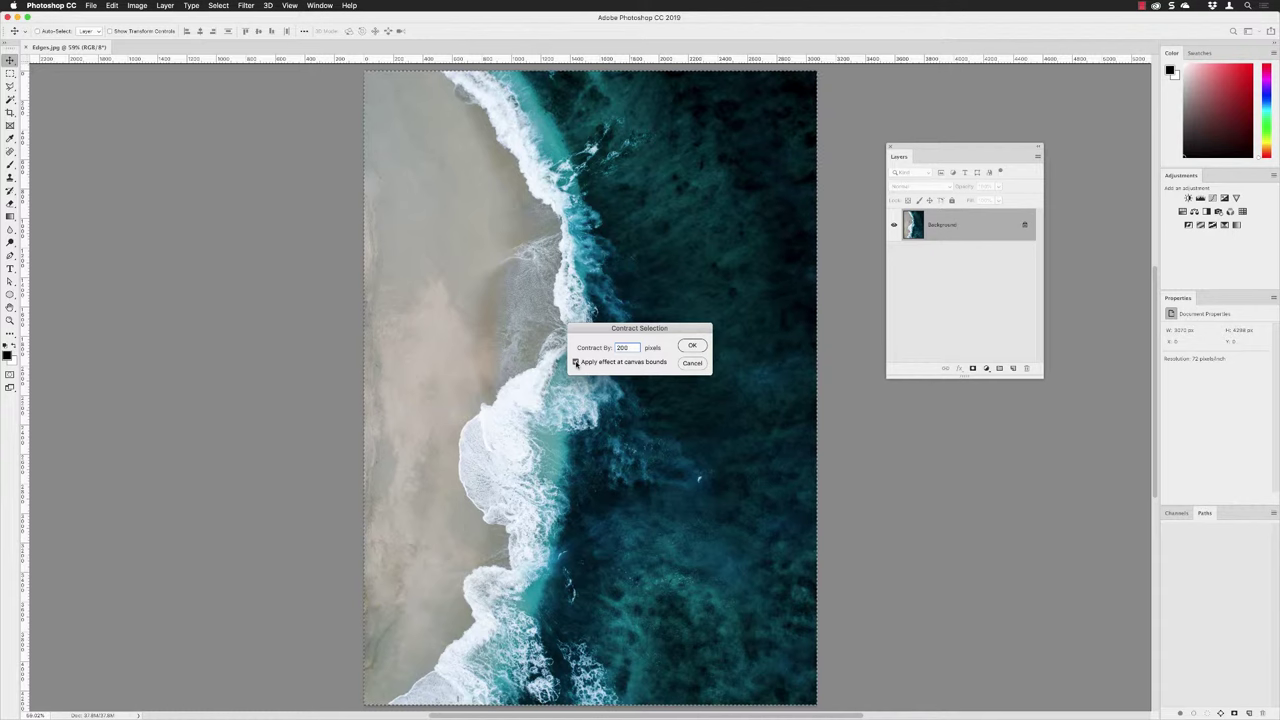
key(Tab)
click(692, 347)
click(691, 346)
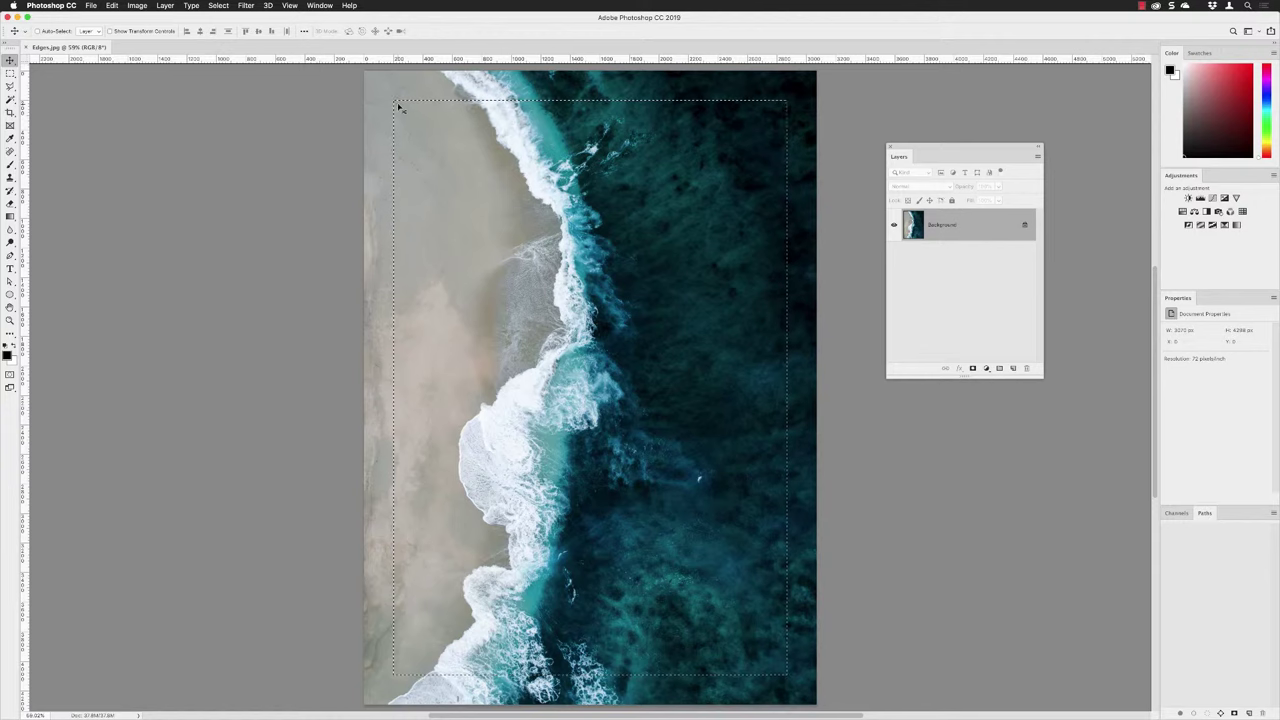
Feather the inset selection with a 20-pixel radius
click(218, 6)
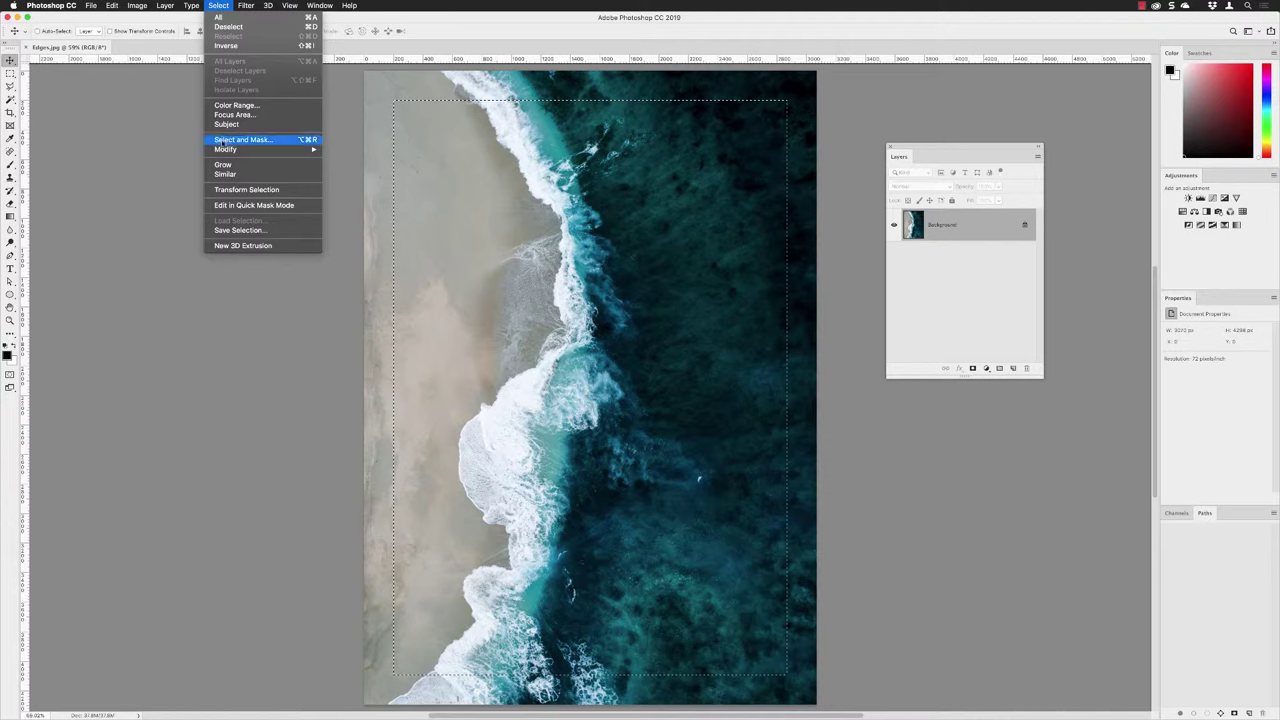
mouse_move(226, 149)
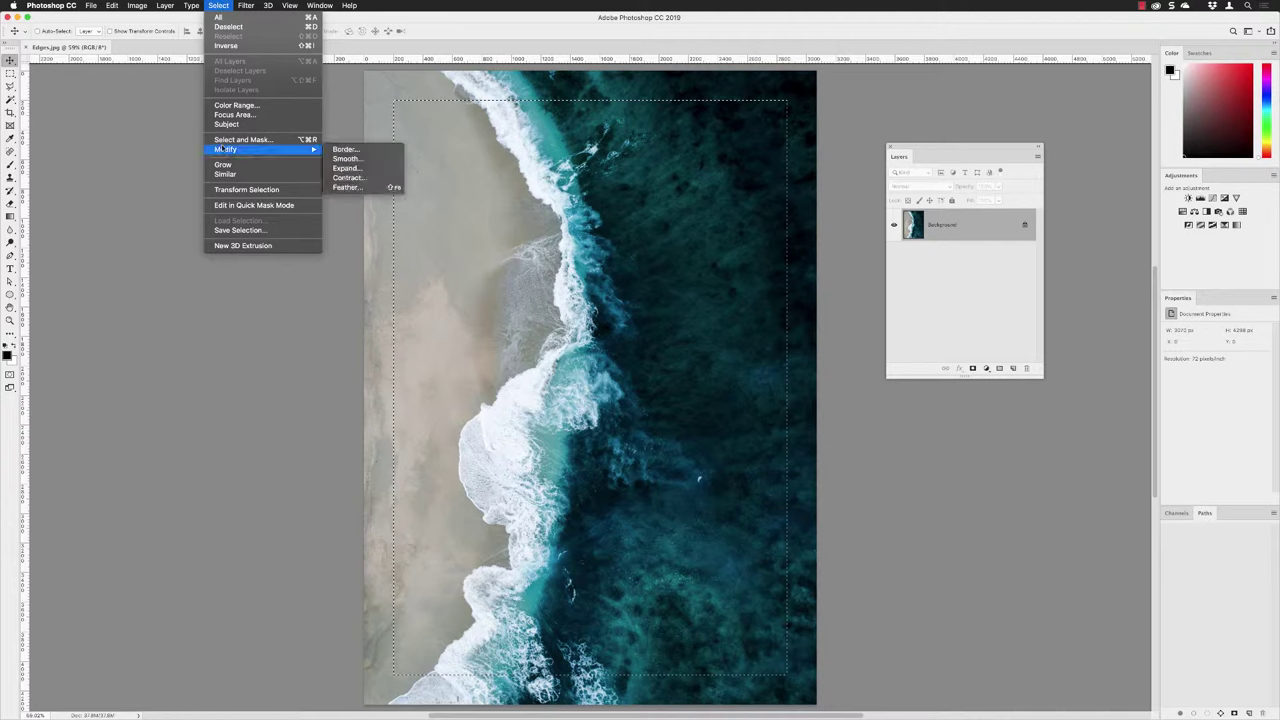
click(341, 187)
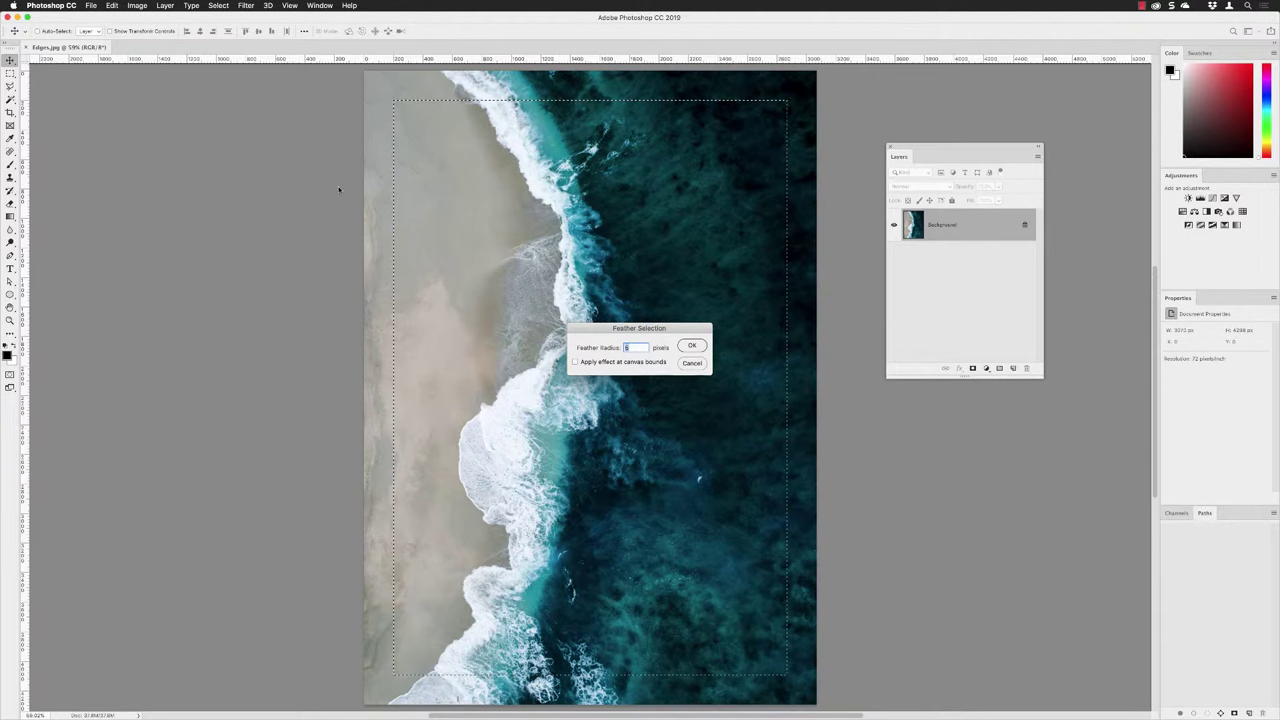
text(20)
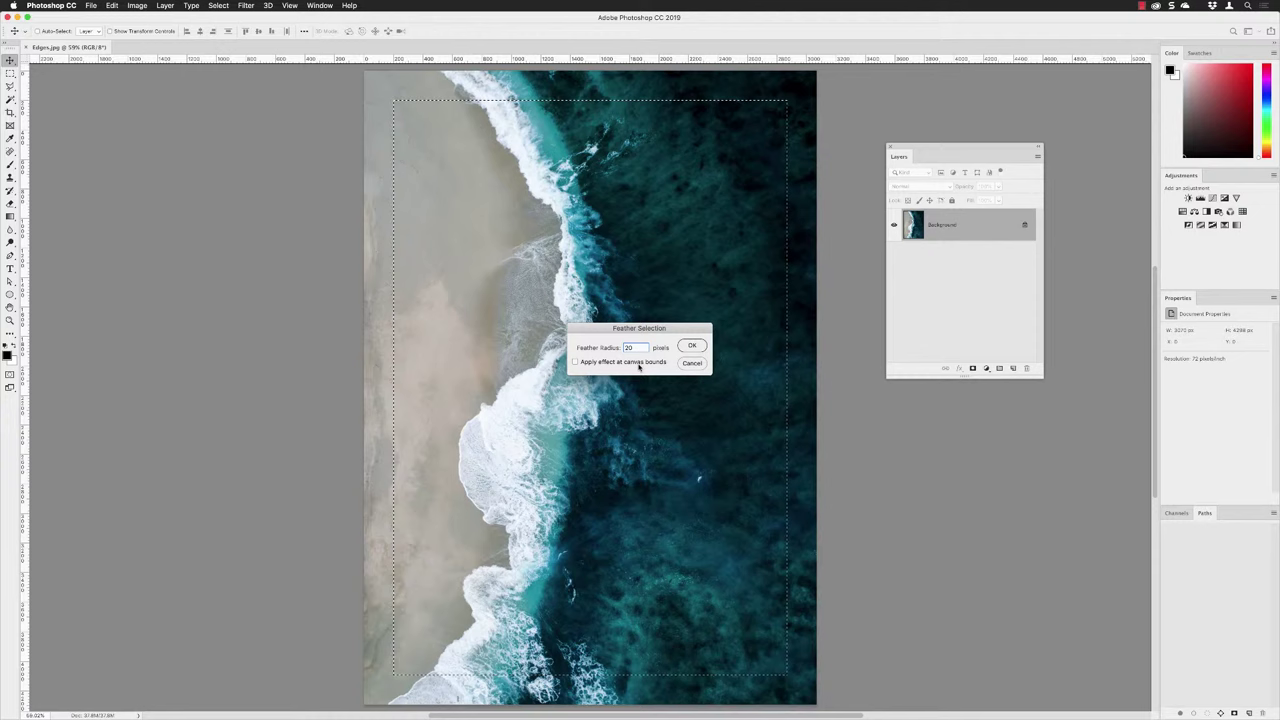
click(691, 347)
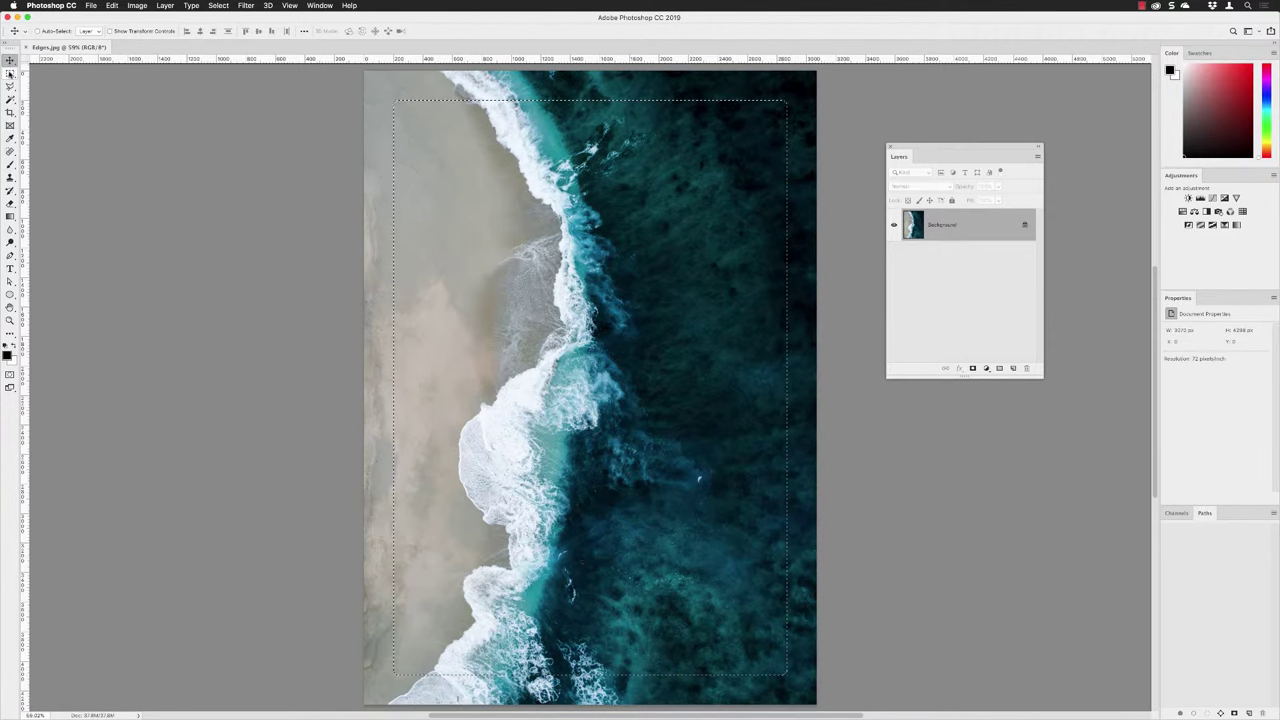
Enter Select and Mask from the Rectangular Marquee tool's options bar
click(10, 74)
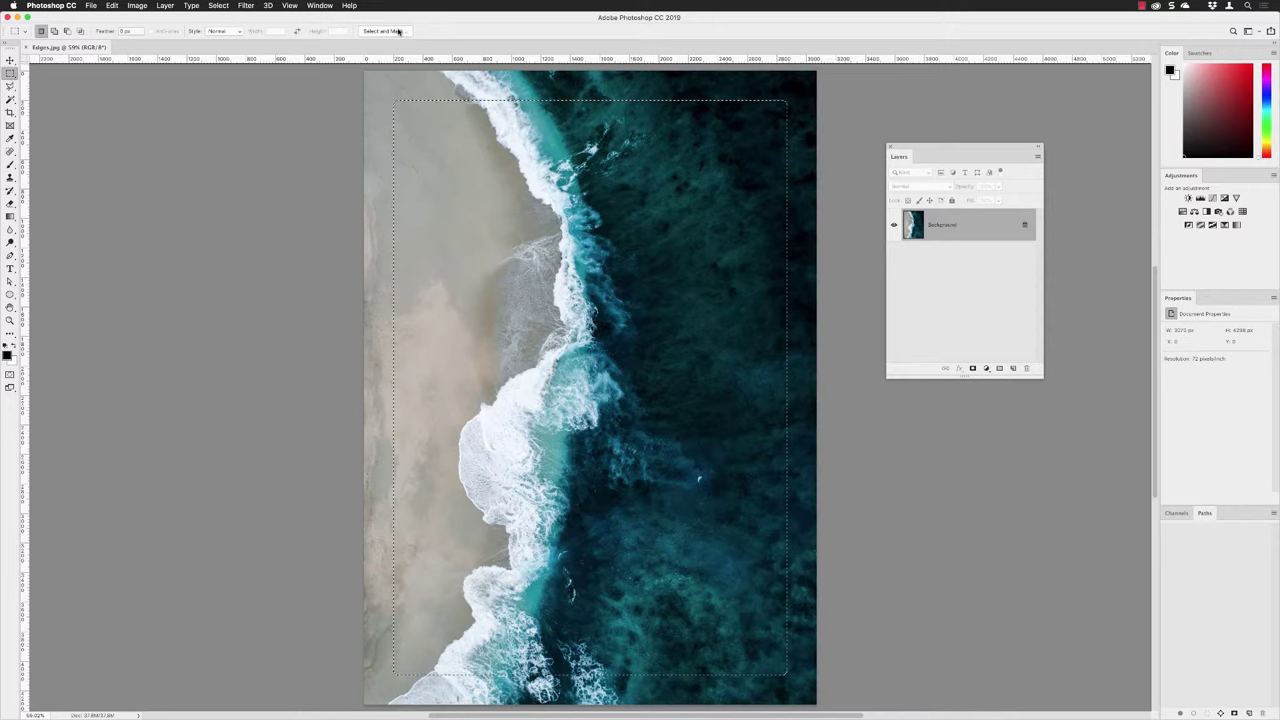
click(397, 31)
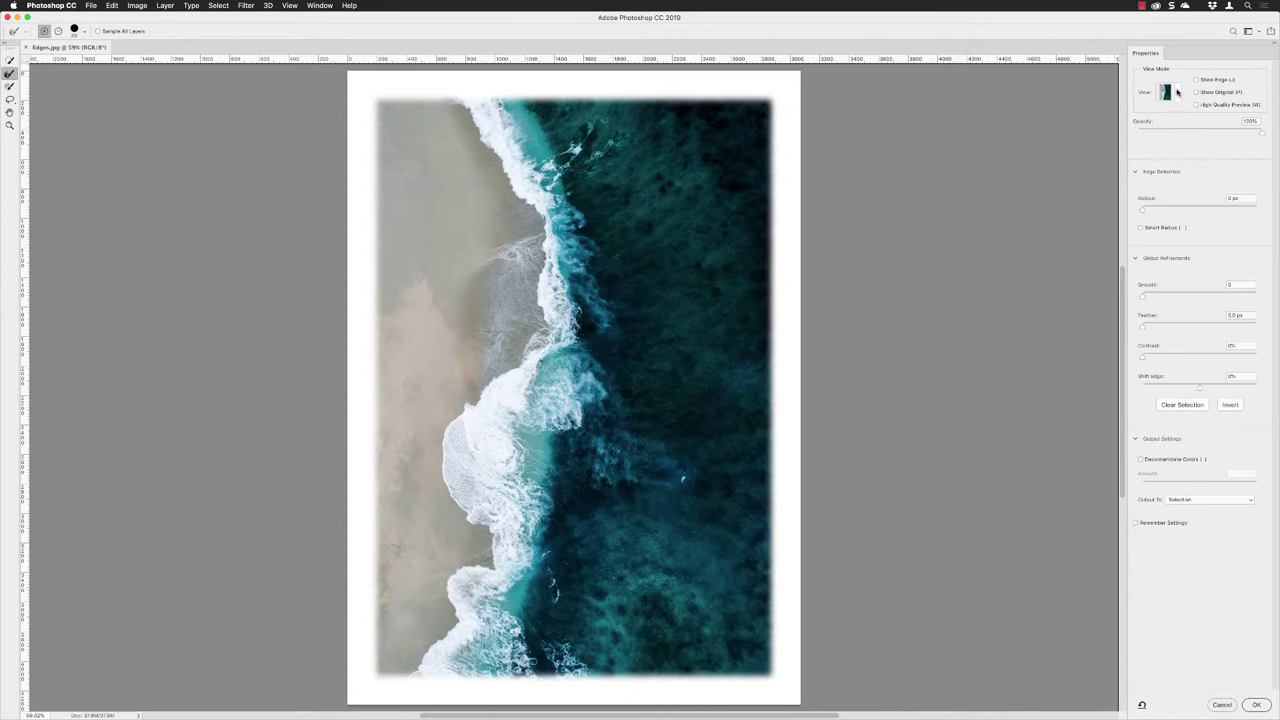
Set the Select and Mask view mode to Black & White
click(1177, 92)
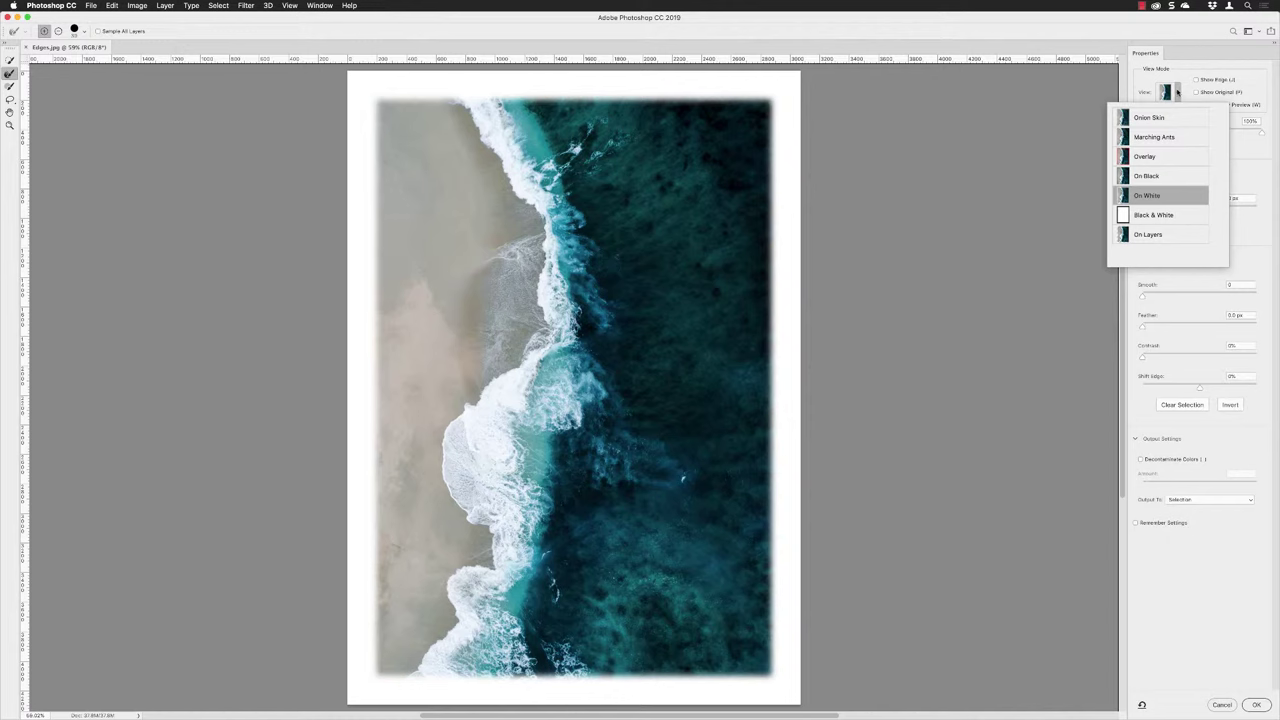
click(1155, 216)
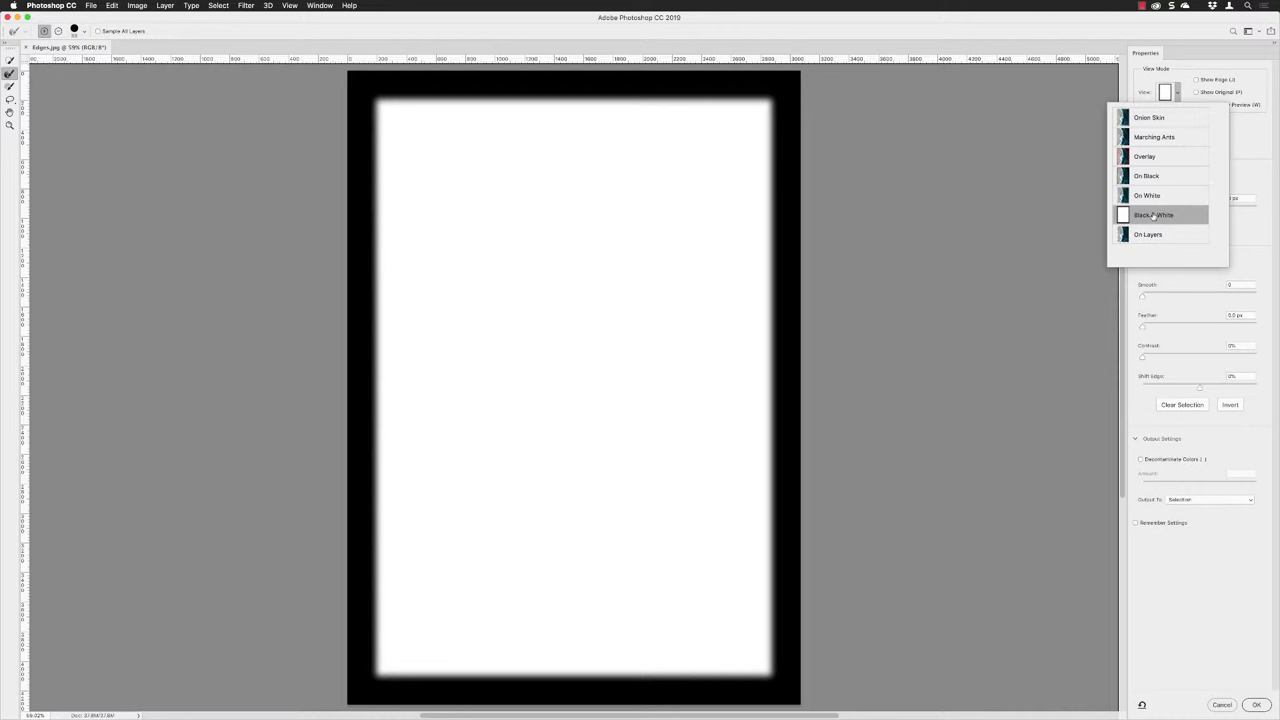
Enable Smart Radius and set the Edge Detection radius to 70 px
click(1252, 145)
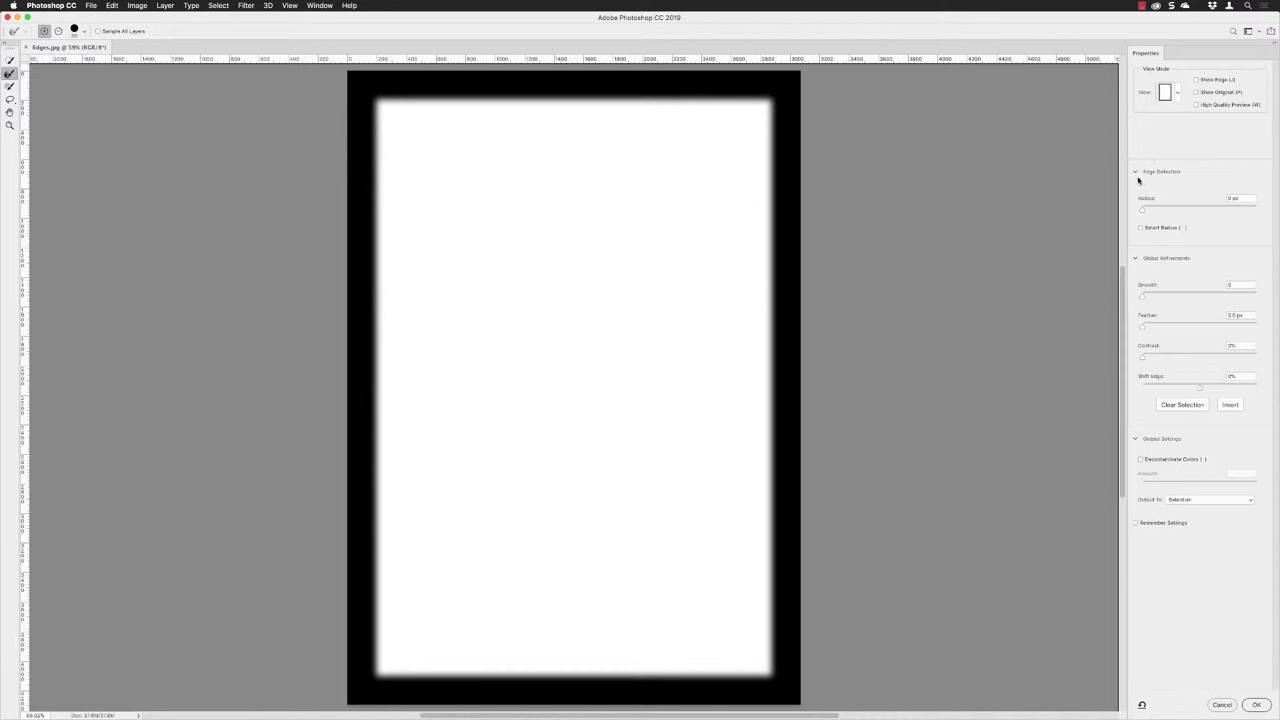
click(1140, 228)
click(1241, 198)
text(70)
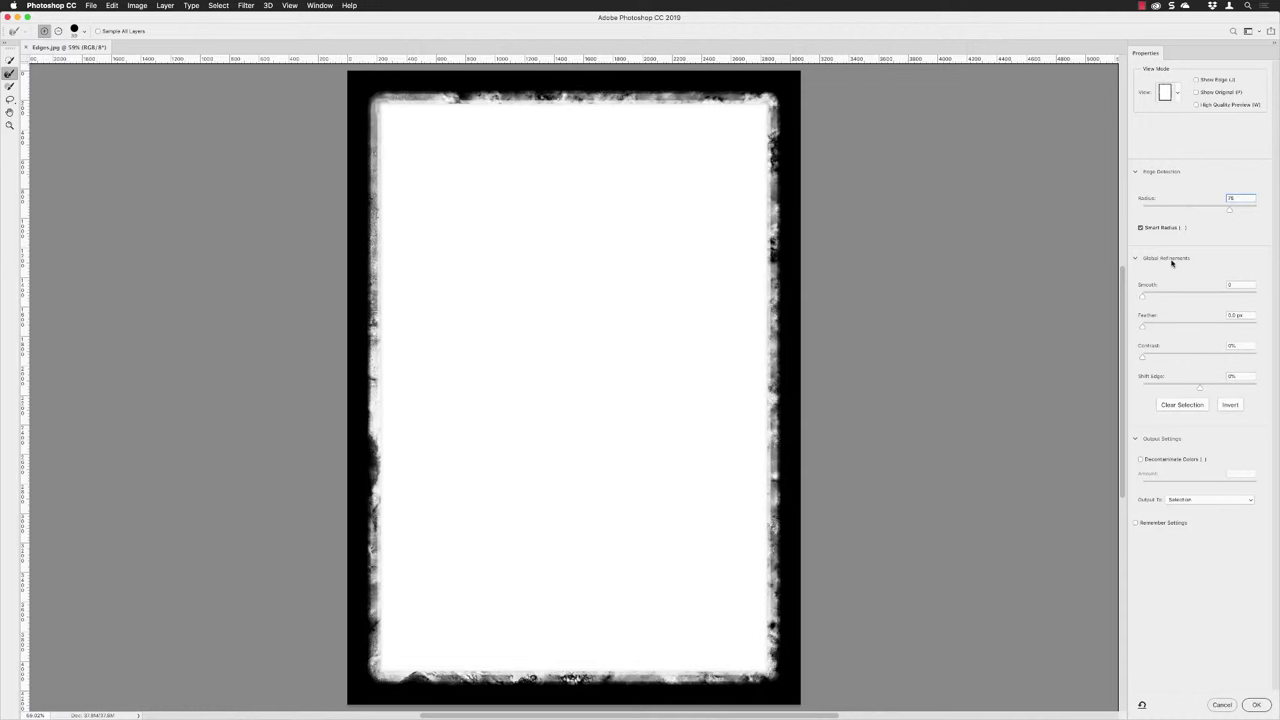
Keep Smooth at 0 and raise Global Refinements Contrast to 60%
drag(1144, 298, 1175, 298)
click(1145, 297)
drag(1145, 358, 1210, 345)
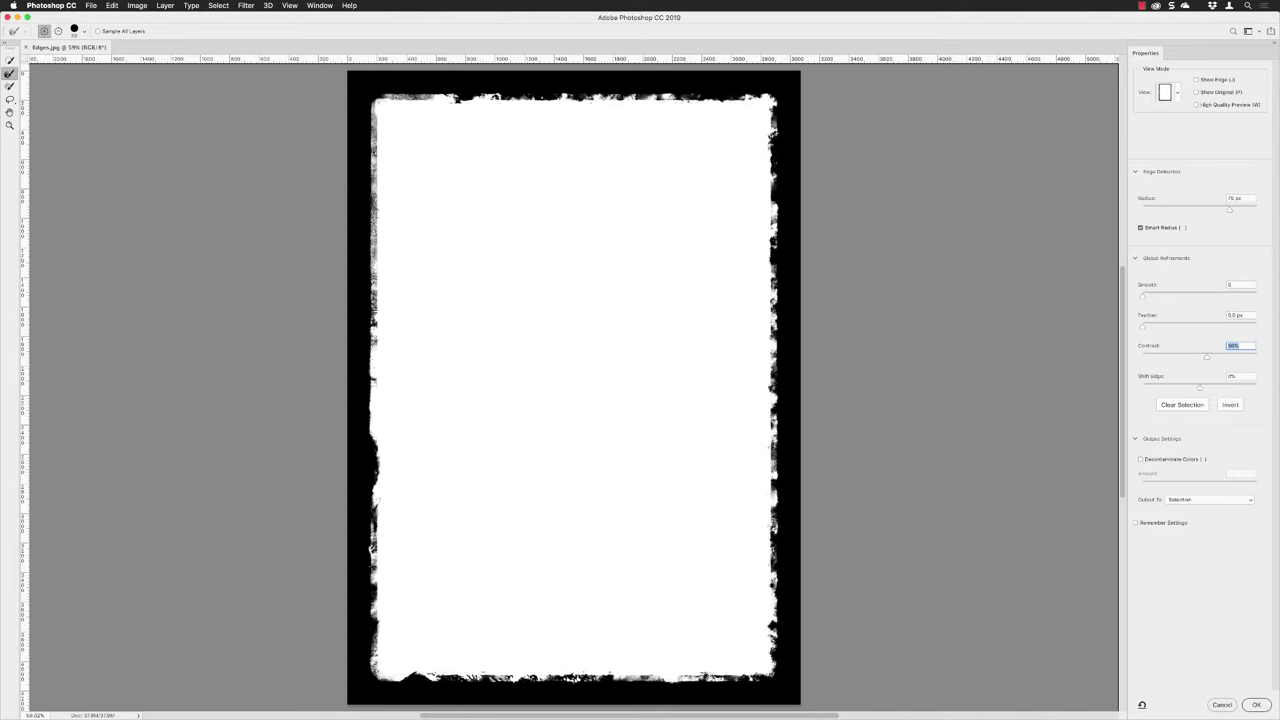
text(60)
Drag Shift Edge right to roughly +70% to thin the black border
key(Tab)
drag(1201, 389, 1220, 388)
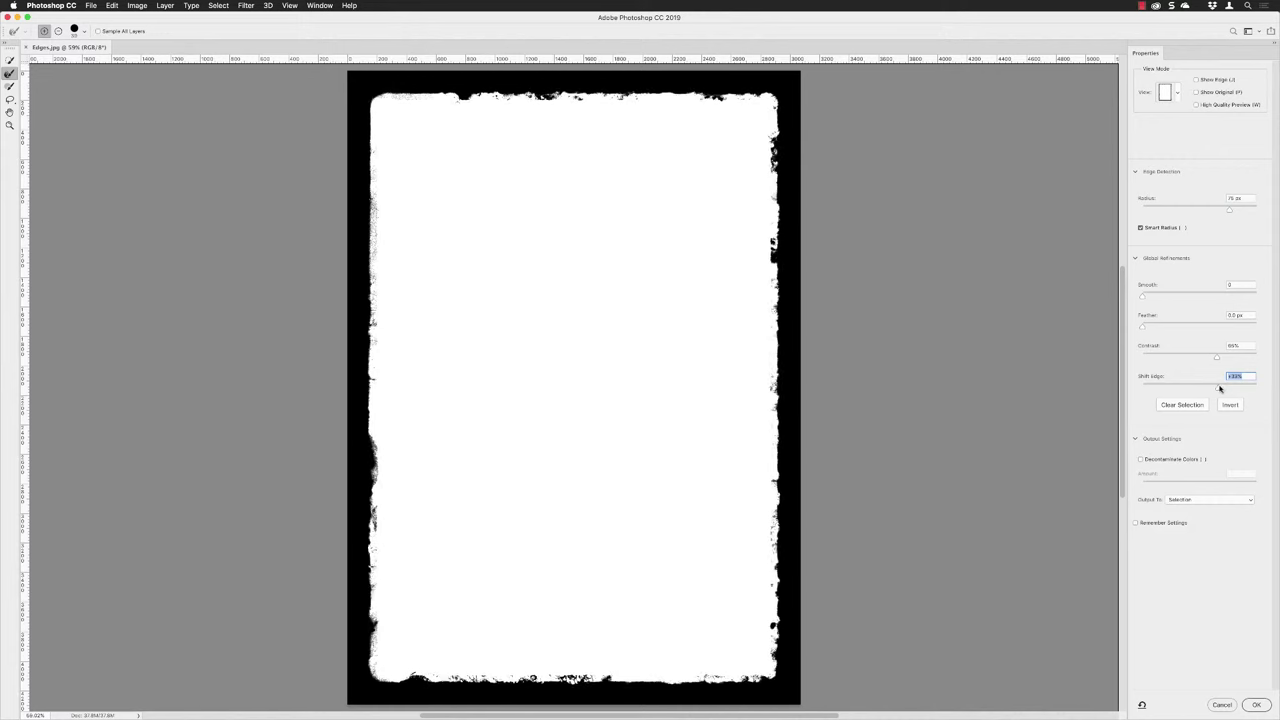
drag(1219, 388, 1237, 389)
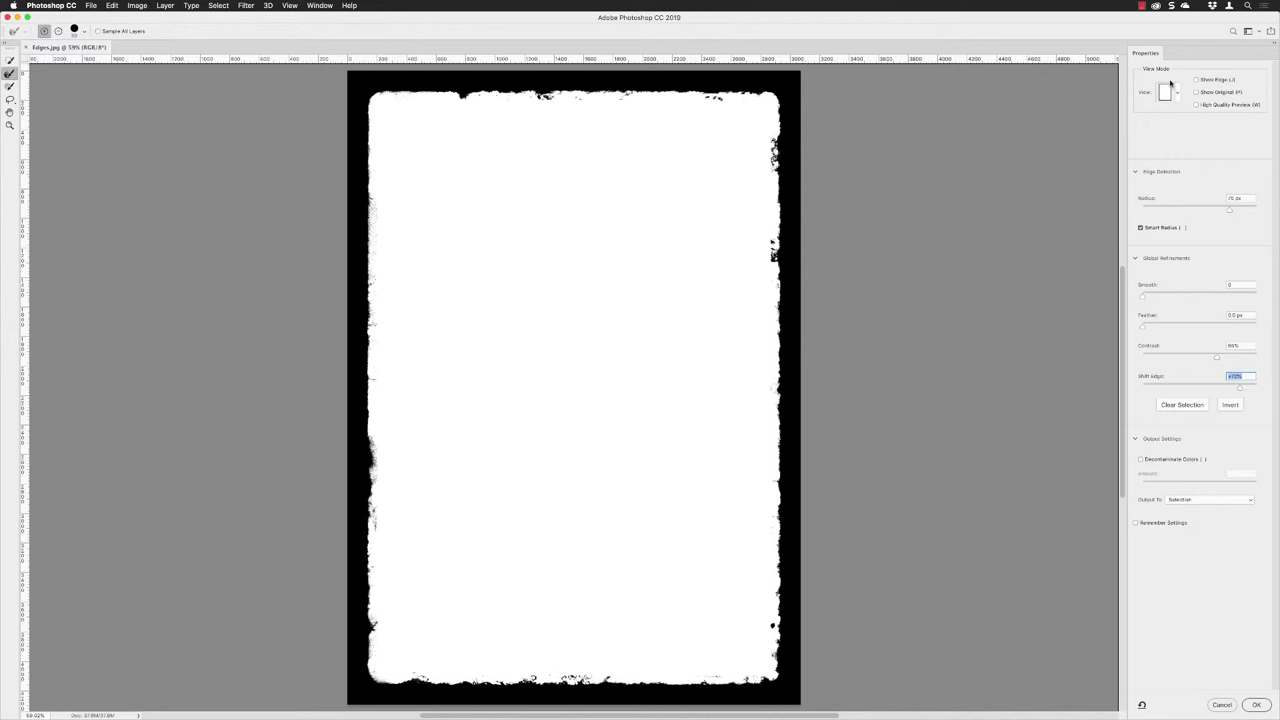
Switch the Select and Mask view mode to On White
click(1176, 91)
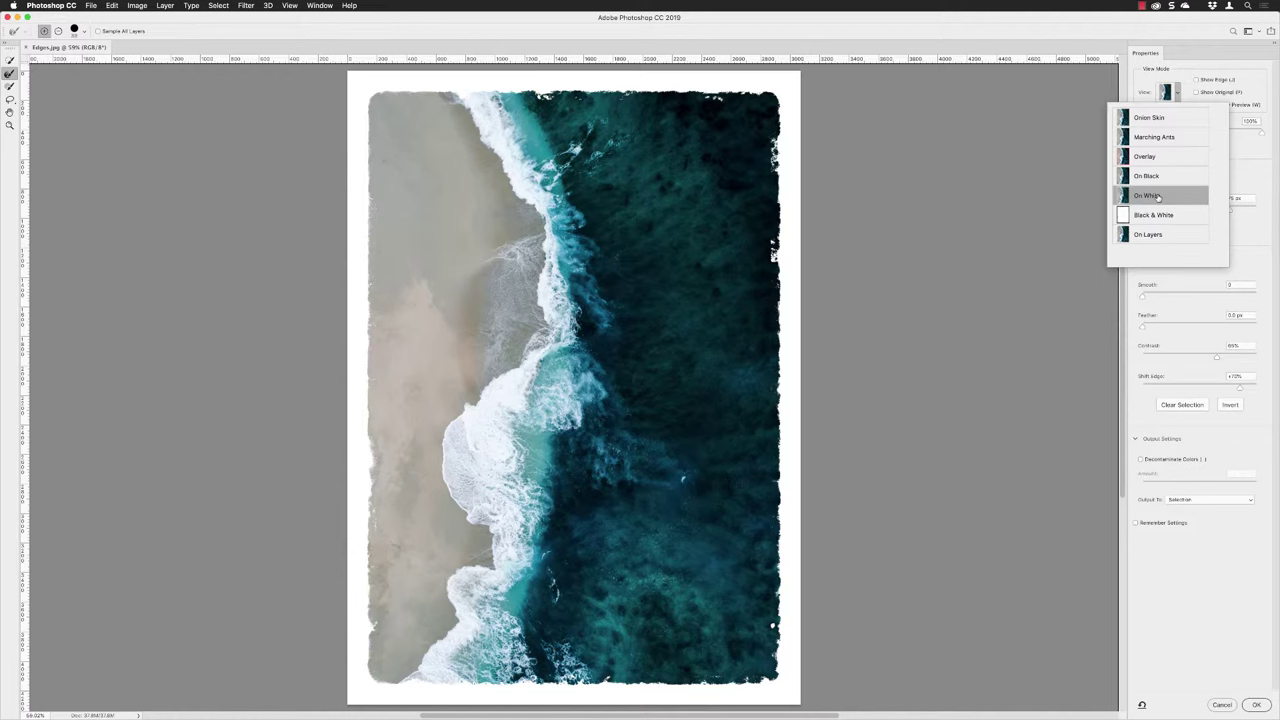
click(1247, 175)
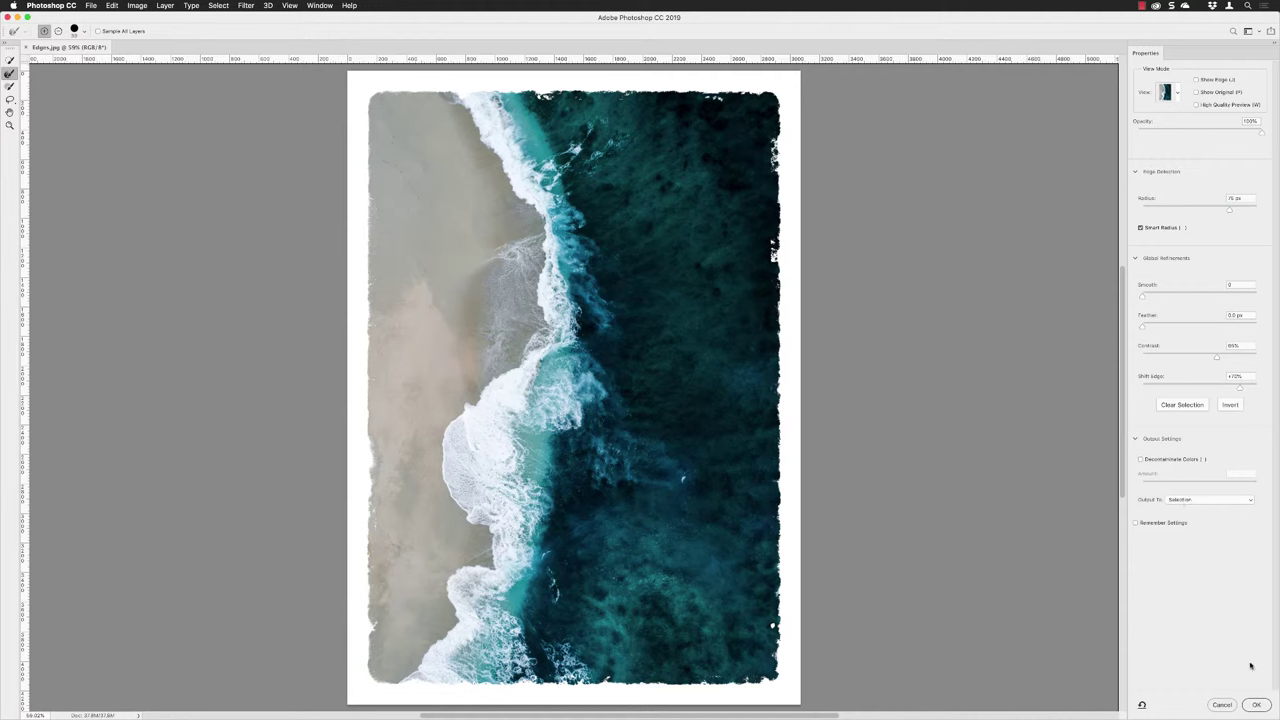
Output the refined selection and add it as a layer mask on the beach photo
click(1258, 705)
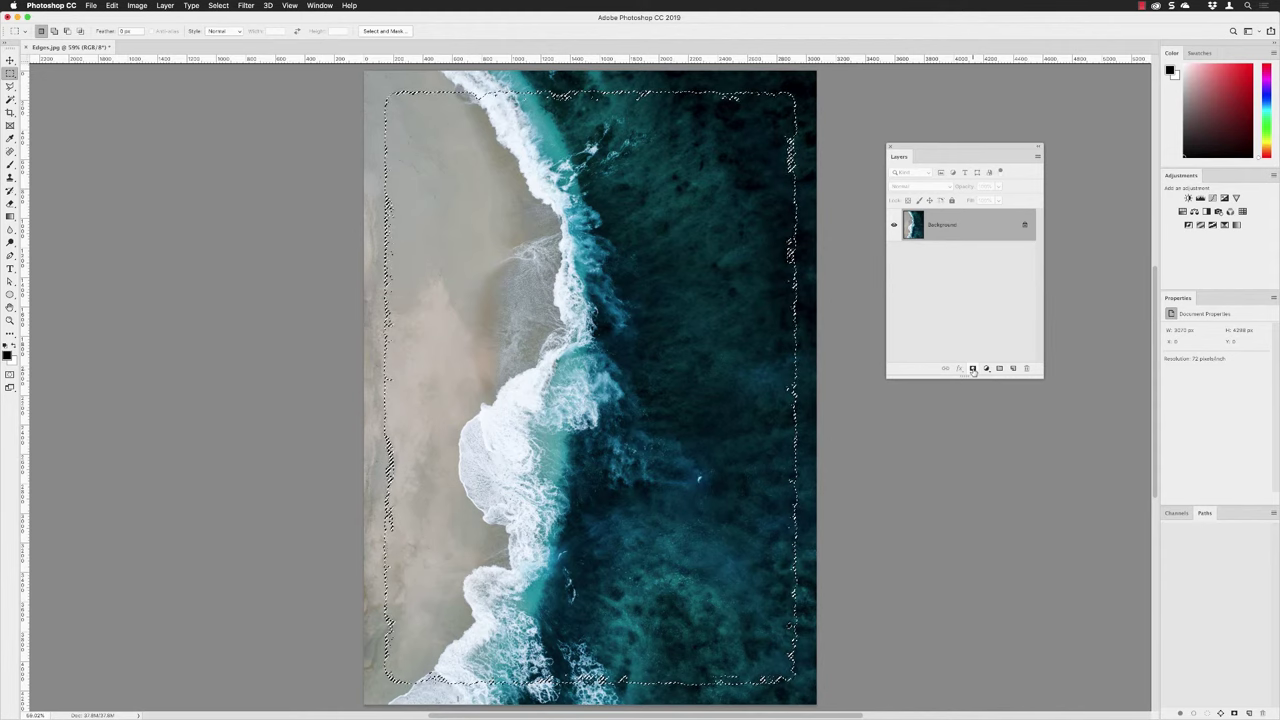
click(973, 370)
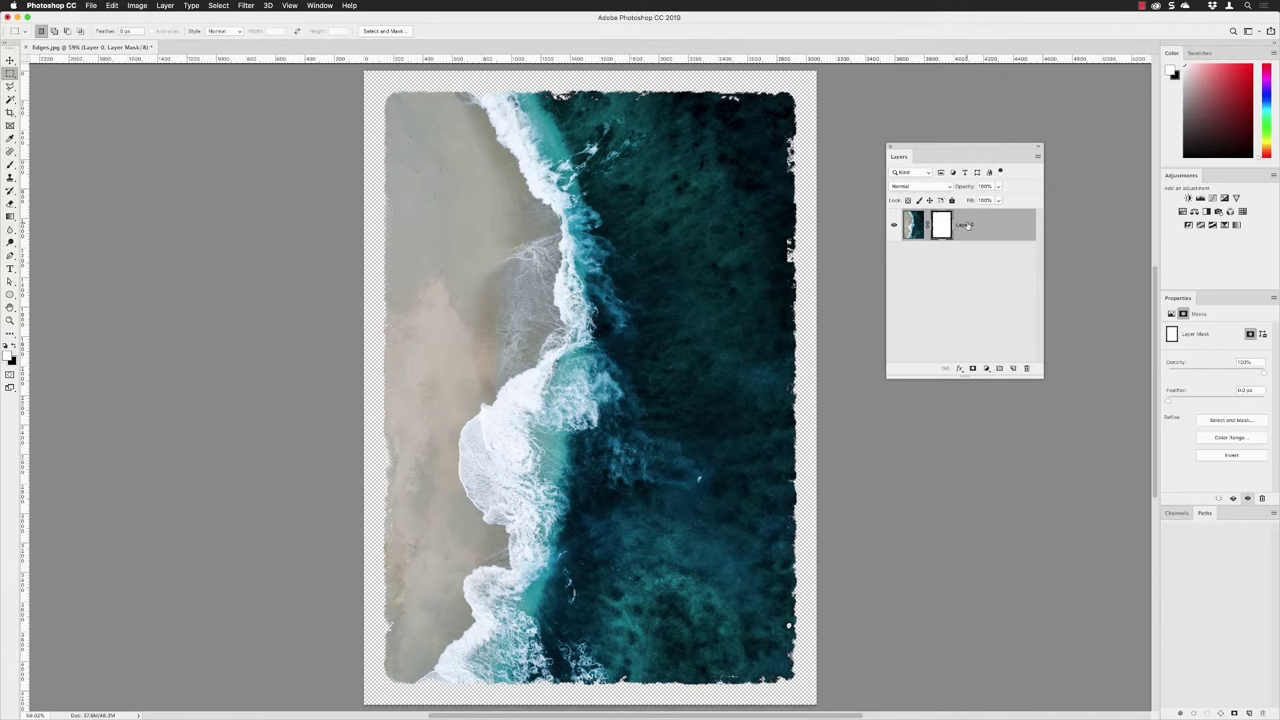
Rename the photo layer Layer 0 to 'sea'
double_click(966, 224)
text(Bea)
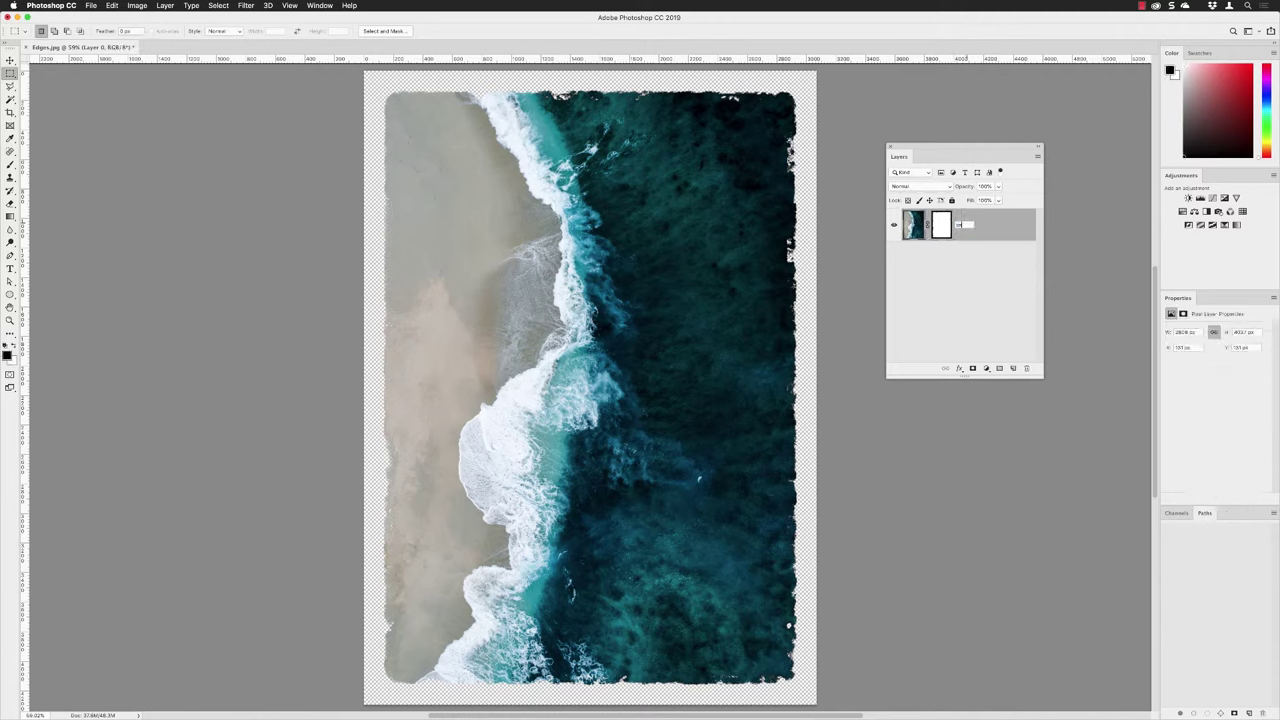
key(Return)
Add a Solid Color fill layer set to near-white fffcfc
click(986, 369)
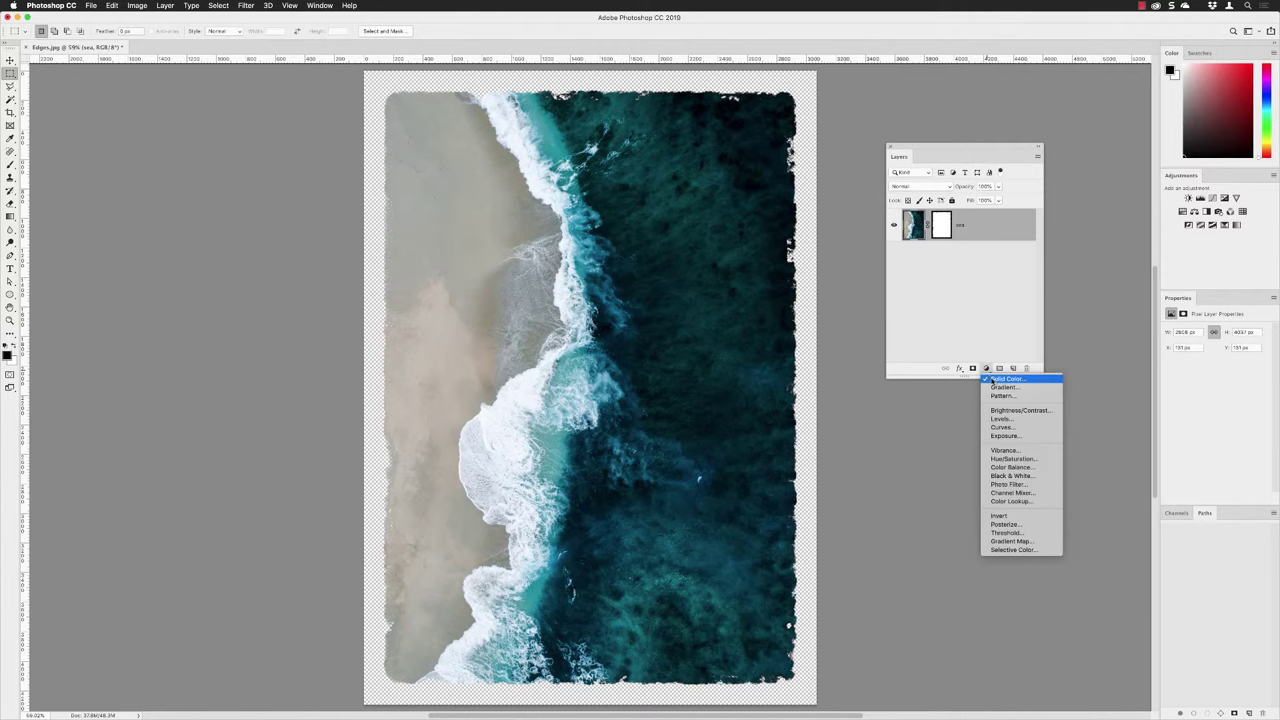
click(996, 380)
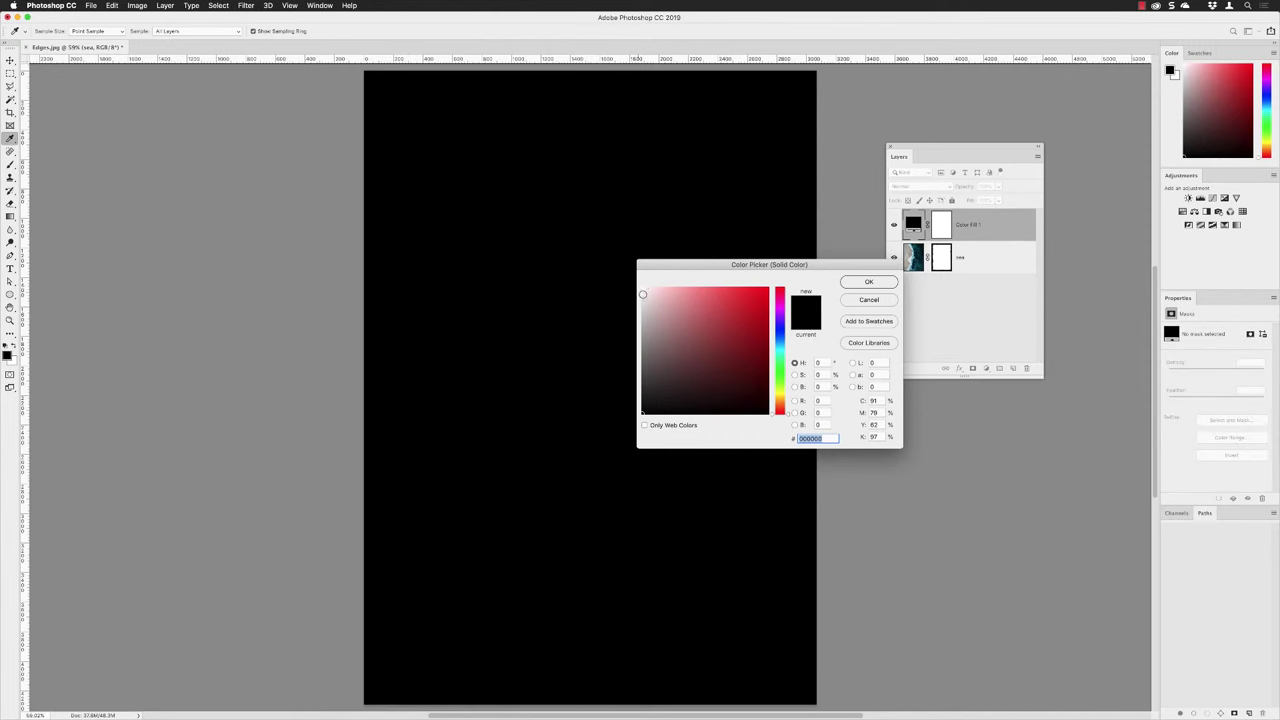
click(643, 289)
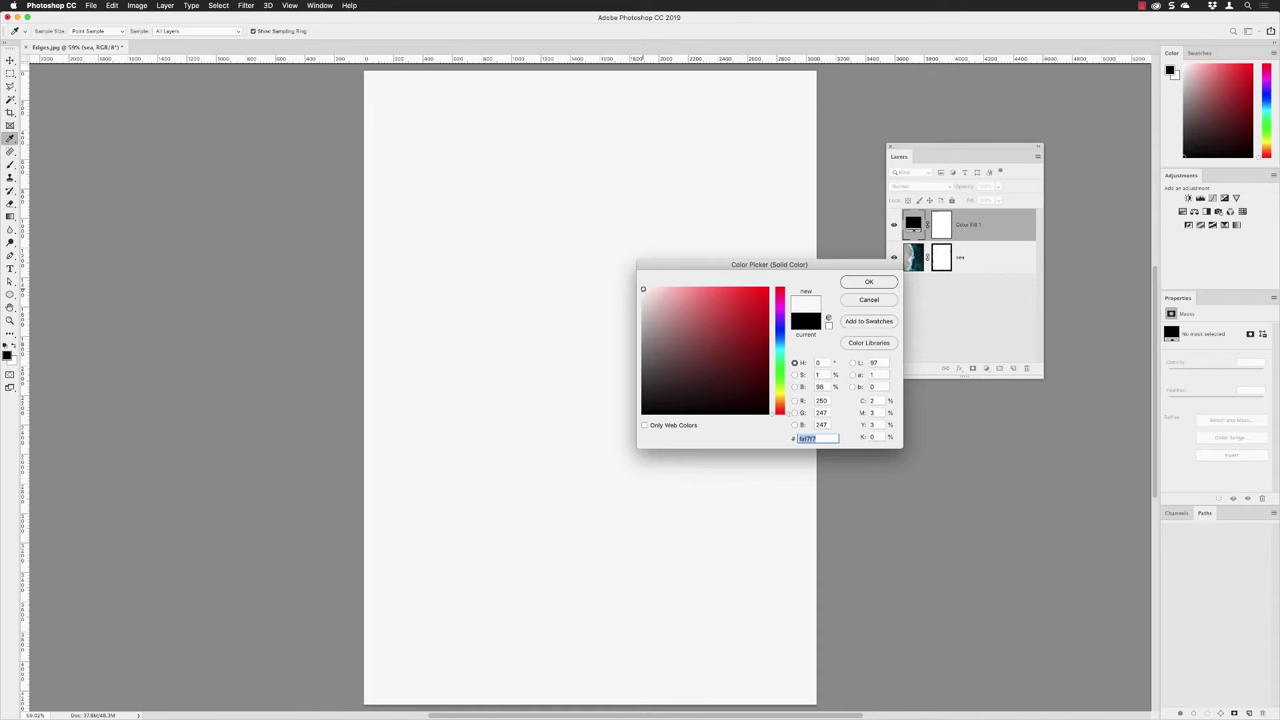
drag(643, 289, 643, 283)
Confirm the fffcfc fill and move Color Fill 1 below the sea layer
click(868, 283)
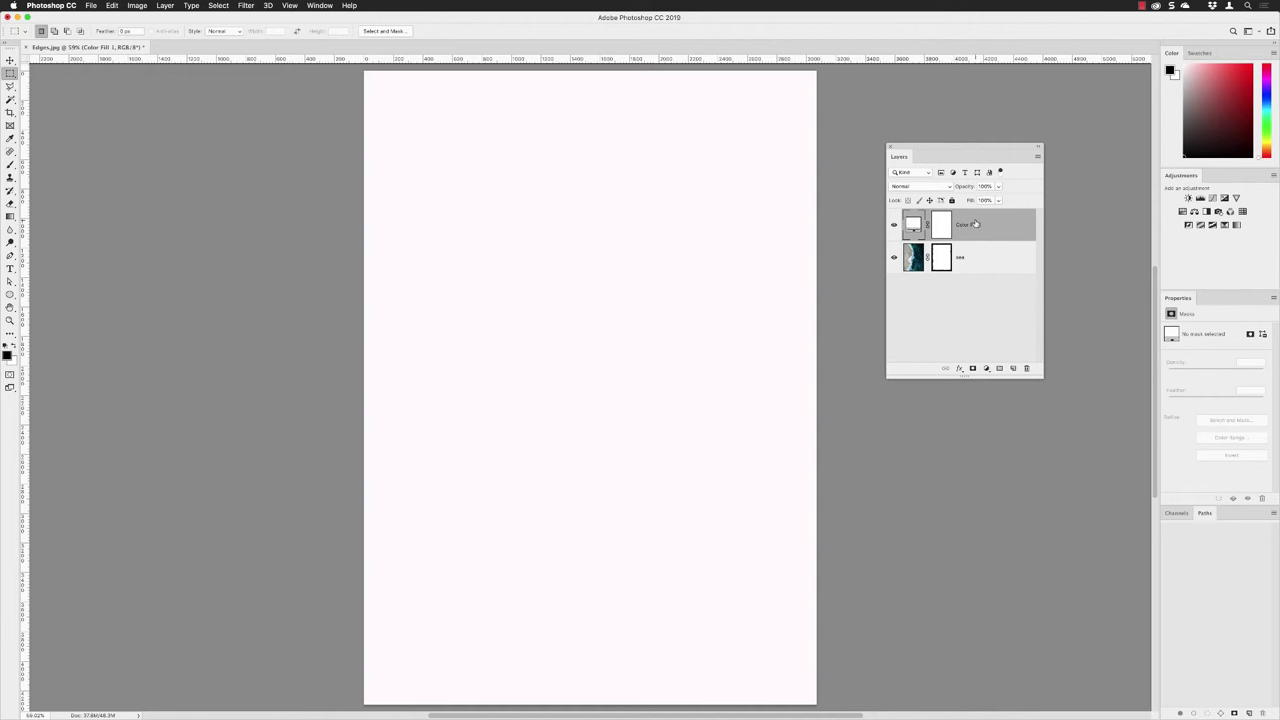
drag(988, 222, 985, 271)
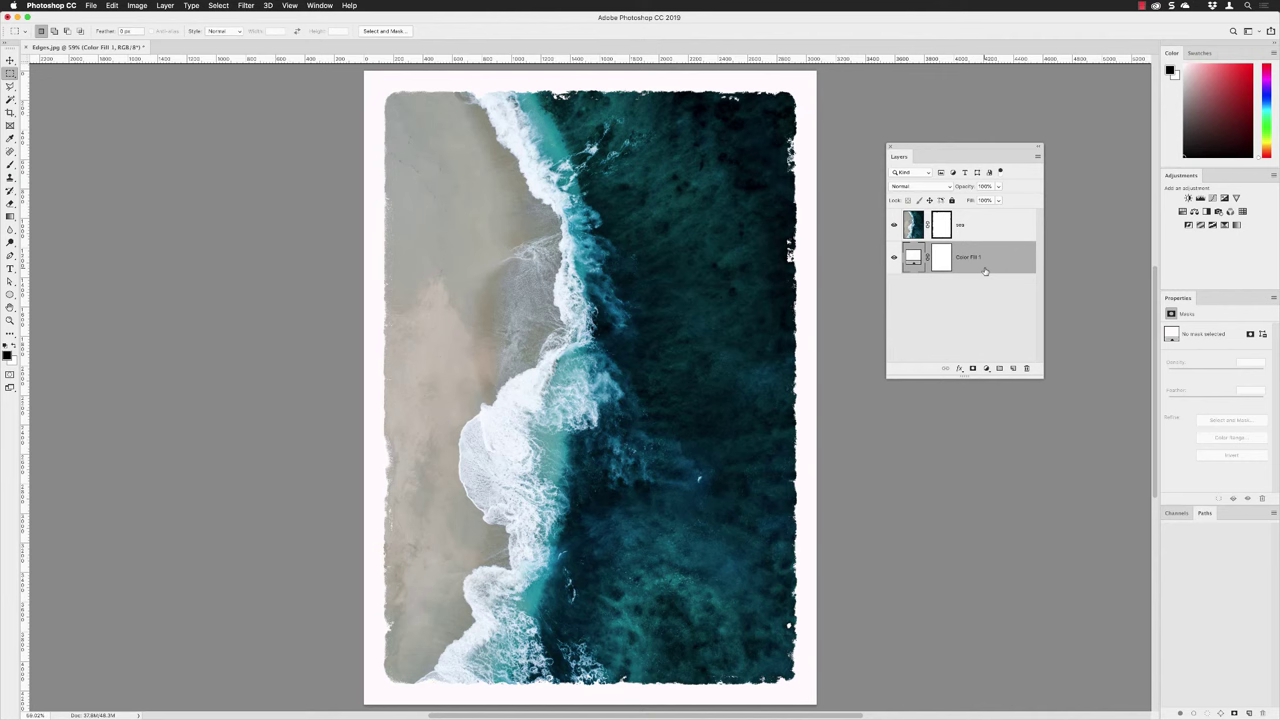